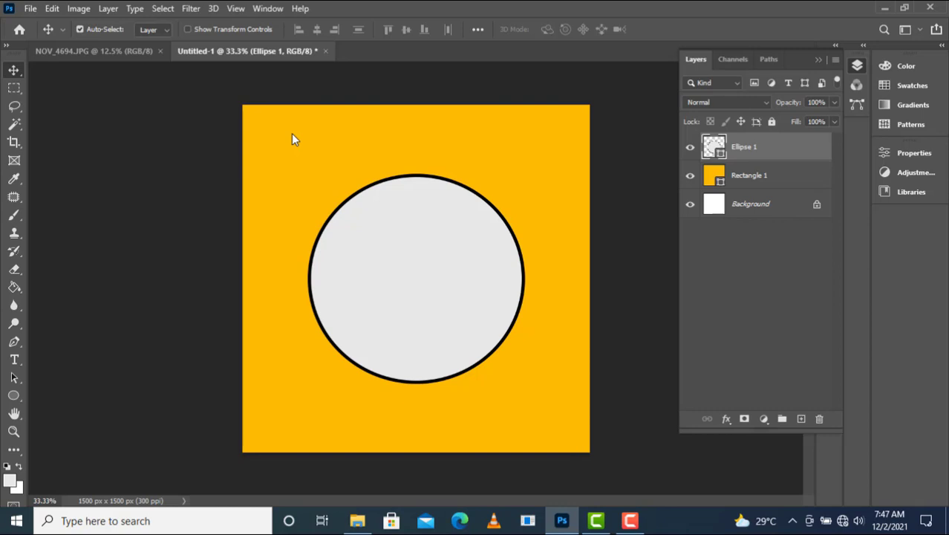
Reposition the grey circle near the centre of the orange square.
{"action": "left_click_drag", "start_coordinate": [384, 313], "coordinate": [396, 301]}
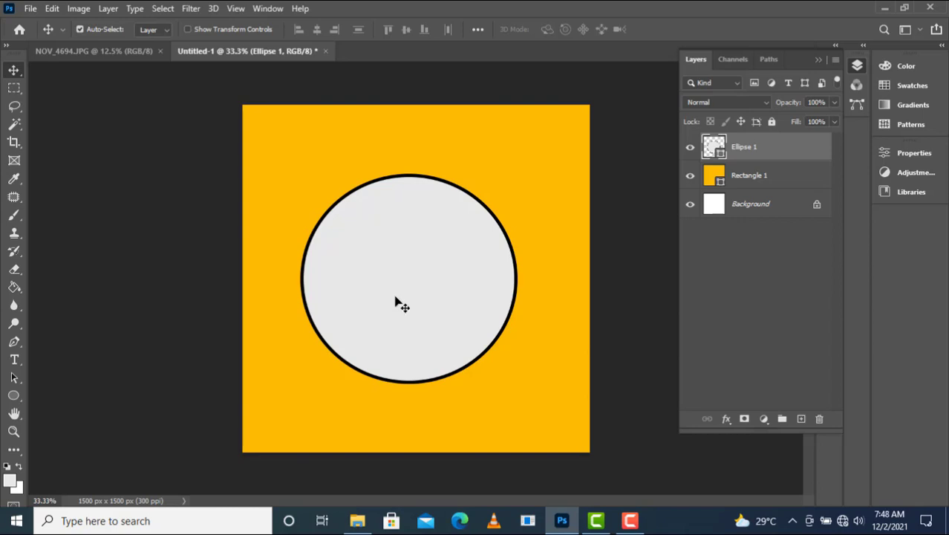
{"action": "mouse_move", "coordinate": [396, 301]}
{"action": "left_mouse_down"}
{"action": "mouse_move", "coordinate": [421, 287]}
{"action": "mouse_move", "coordinate": [396, 314]}
{"action": "mouse_move", "coordinate": [478, 328]}
{"action": "mouse_move", "coordinate": [468, 288]}
{"action": "mouse_move", "coordinate": [426, 269]}
{"action": "mouse_move", "coordinate": [415, 271]}
{"action": "mouse_move", "coordinate": [394, 324]}
{"action": "mouse_move", "coordinate": [364, 291]}
{"action": "mouse_move", "coordinate": [372, 315]}
{"action": "mouse_move", "coordinate": [410, 293]}
{"action": "left_mouse_up"}
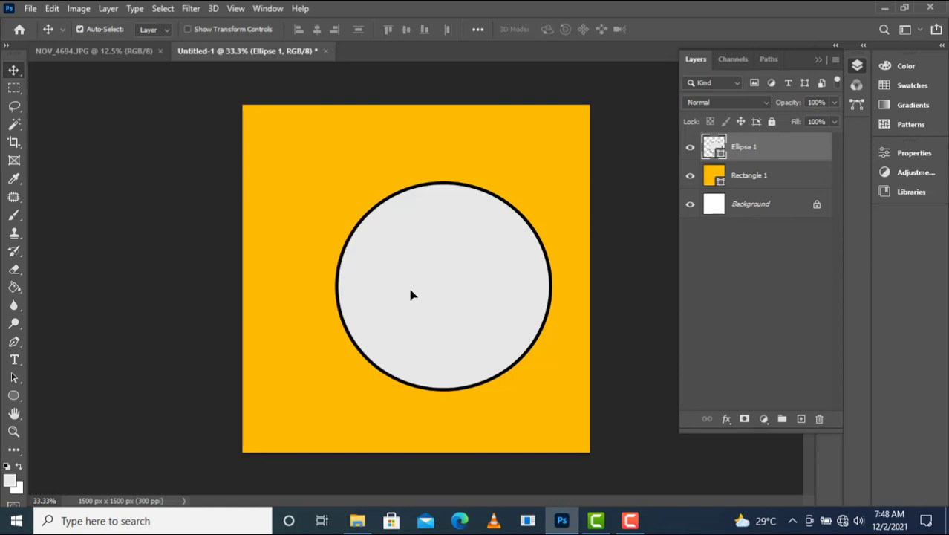
{"action": "left_click_drag", "start_coordinate": [412, 295], "coordinate": [388, 295]}
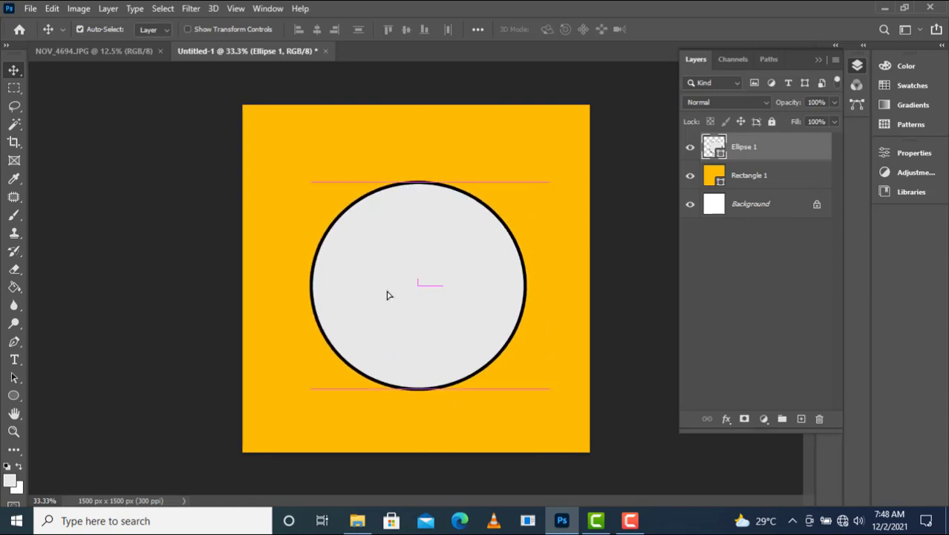
Bring the portrait photo from NOV_4694.JPG into the Untitled-1 document as a new layer above the circle.
{"action": "left_click", "coordinate": [102, 55]}
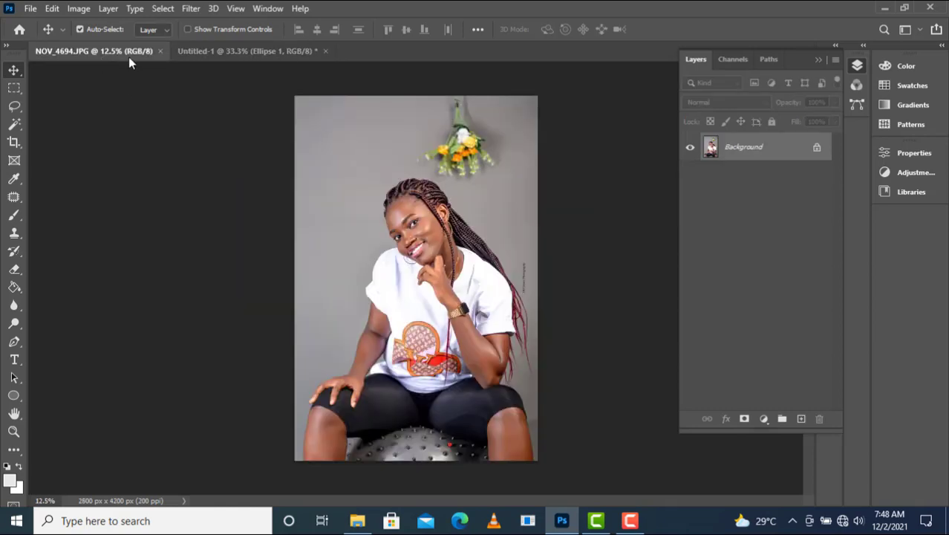
{"action": "left_click_drag", "start_coordinate": [438, 275], "coordinate": [422, 381]}
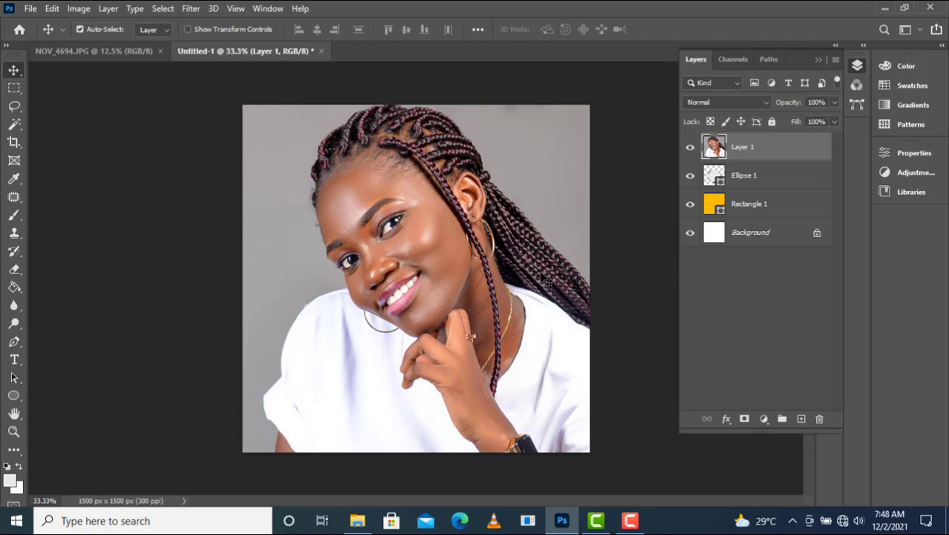
{"action": "key", "text": "ctrl"}
{"action": "key", "text": "ctrl+t"}
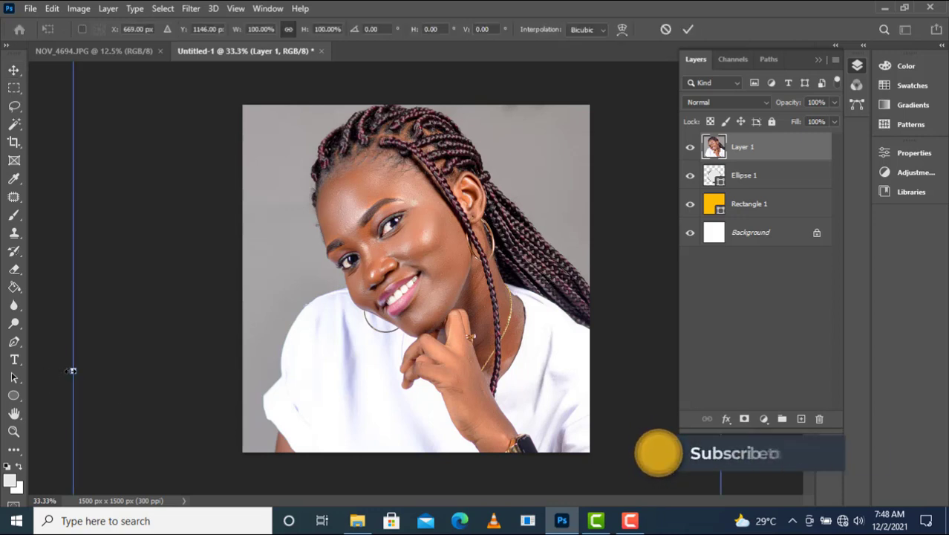
{"action": "left_click_drag", "start_coordinate": [73, 370], "coordinate": [471, 300]}
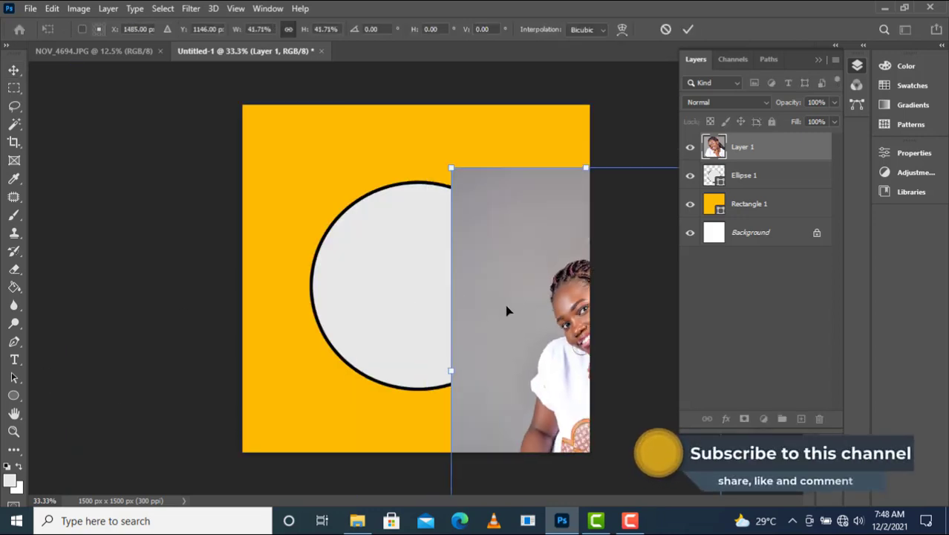
{"action": "left_click_drag", "start_coordinate": [565, 344], "coordinate": [368, 275]}
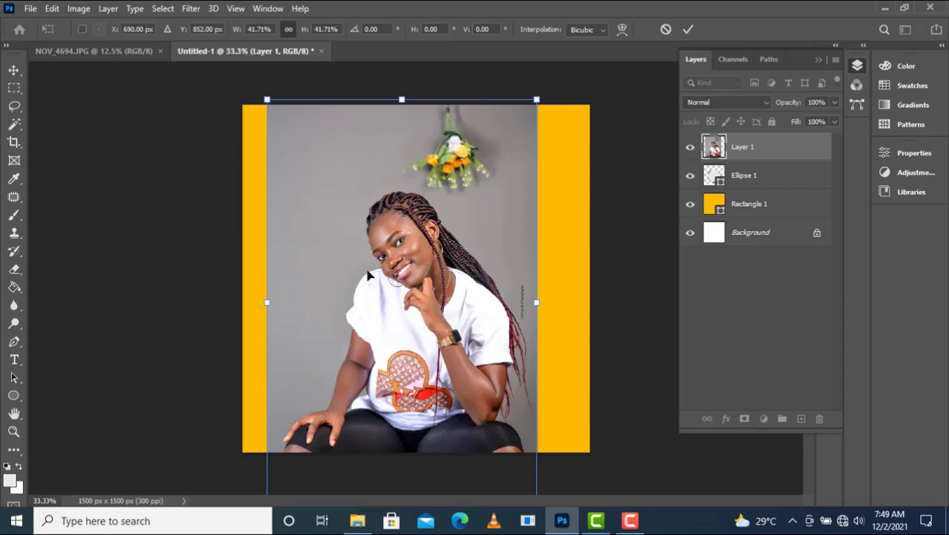
{"action": "key", "text": "ctrl+z"}
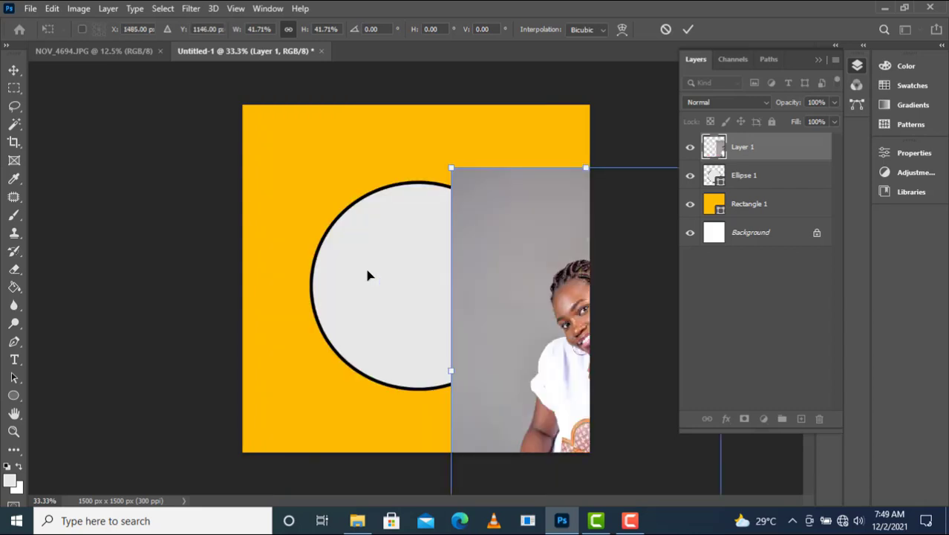
{"action": "key", "text": "ctrl+z"}
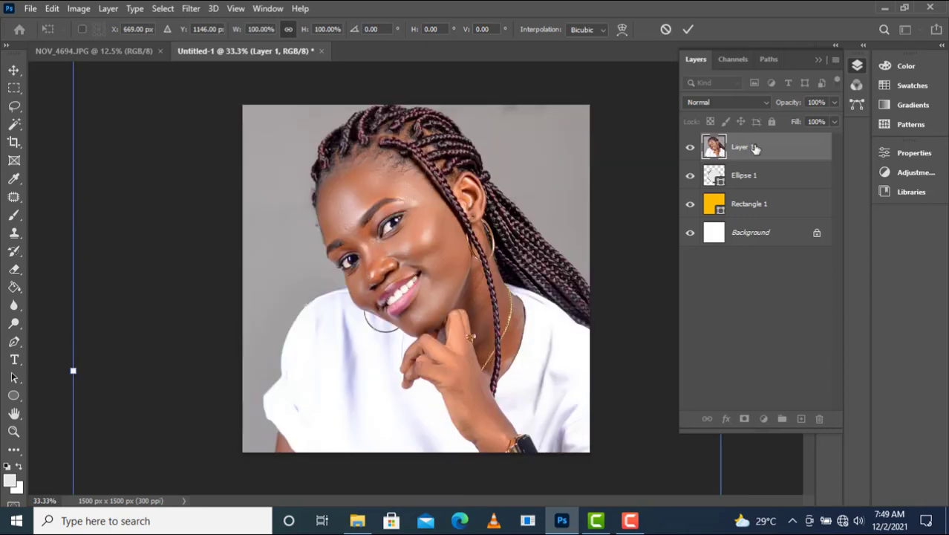
{"action": "key", "text": "Return"}
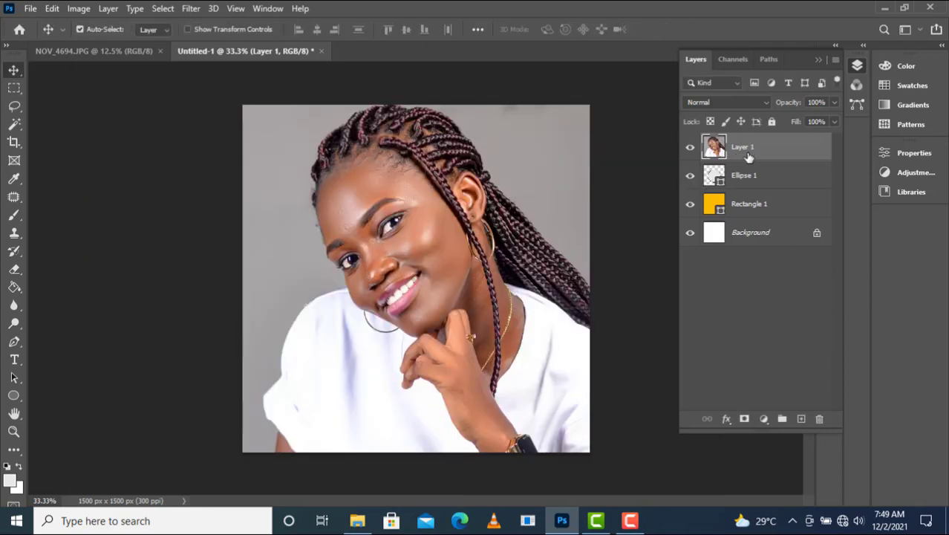
Convert the photo layer, Layer 1, to a smart object.
{"action": "right_click", "coordinate": [743, 156]}
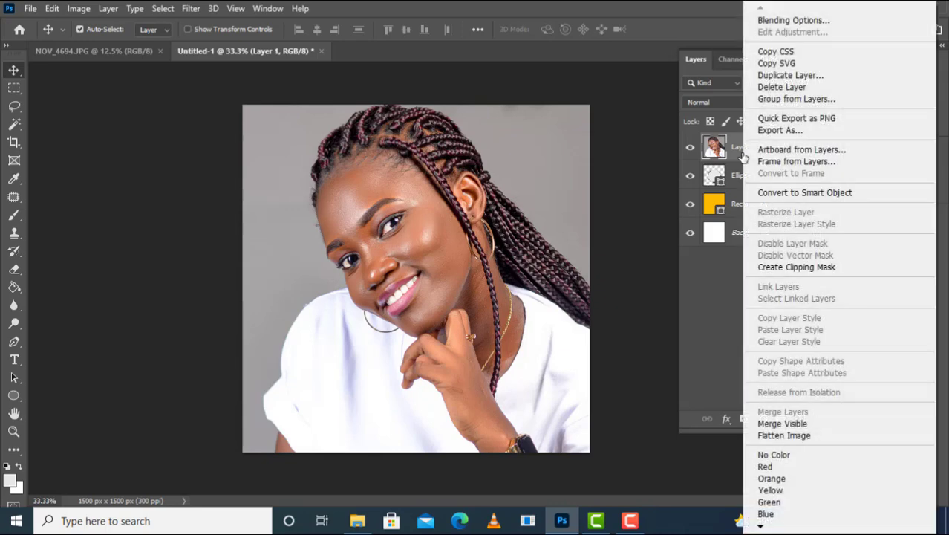
{"action": "left_click", "coordinate": [793, 194]}
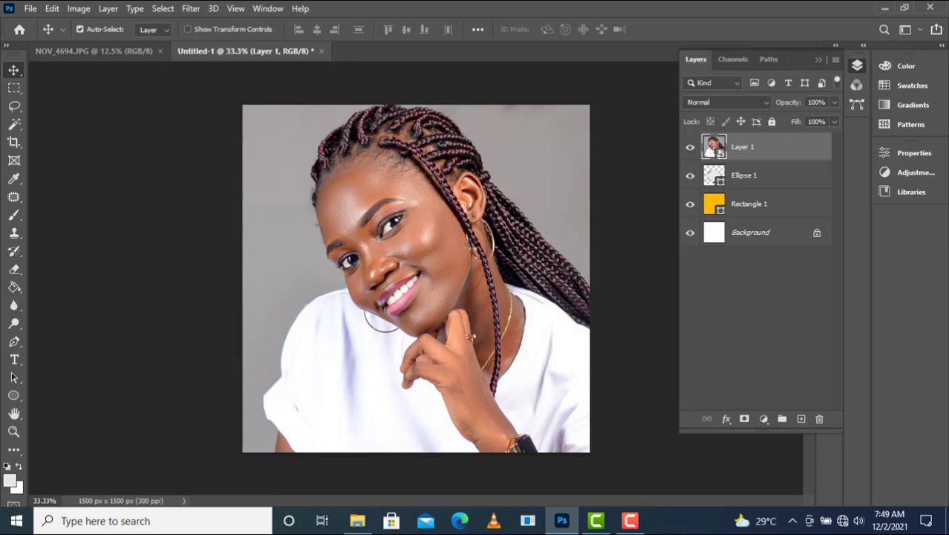
Scale the photo proportionally to about 49% and position it so the woman's face lies over the circle.
{"action": "key", "text": "ctrl"}
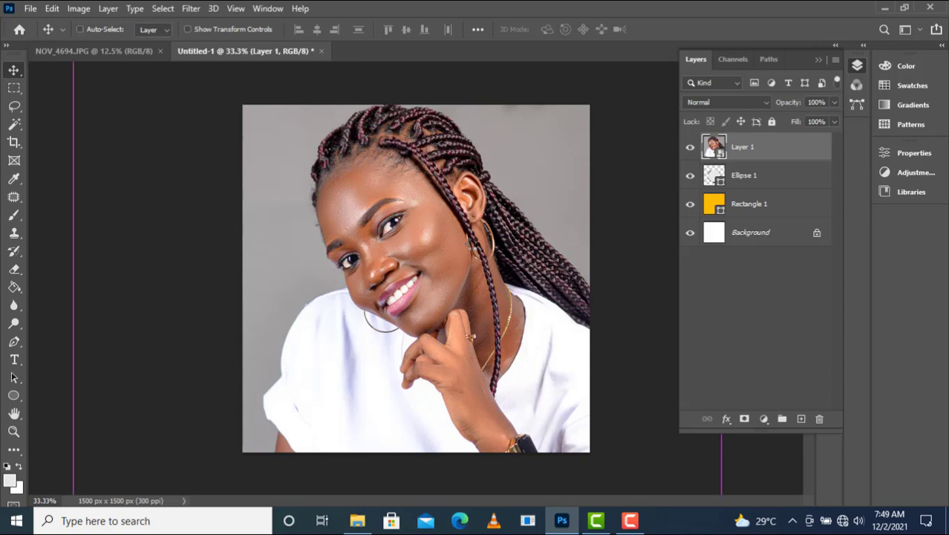
{"action": "key", "text": "ctrl+t"}
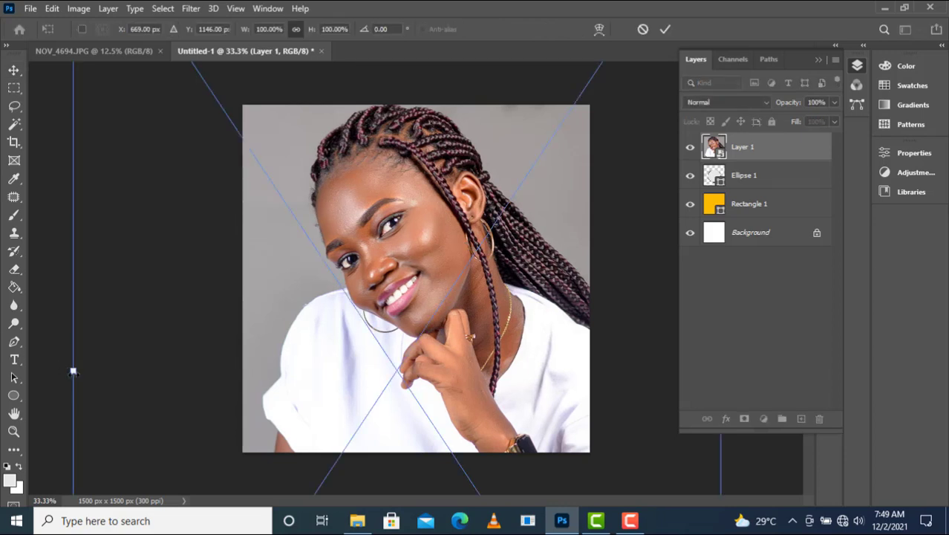
{"action": "left_click_drag", "start_coordinate": [73, 372], "coordinate": [443, 393]}
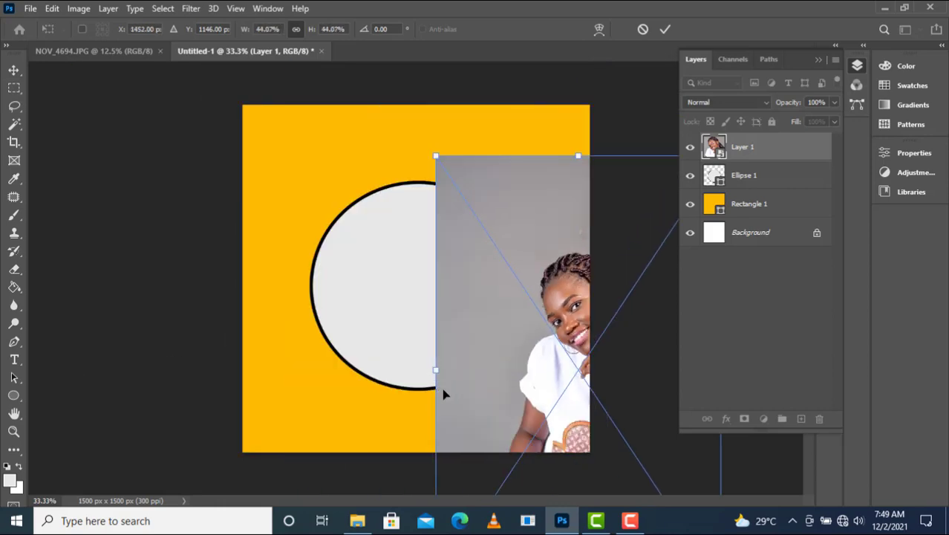
{"action": "left_click_drag", "start_coordinate": [541, 381], "coordinate": [373, 323]}
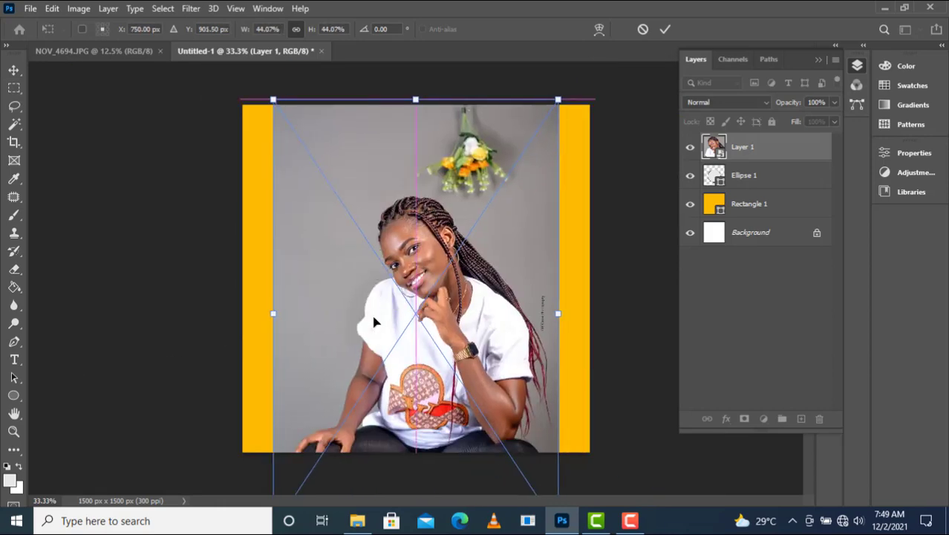
{"action": "left_click_drag", "start_coordinate": [557, 311], "coordinate": [568, 313]}
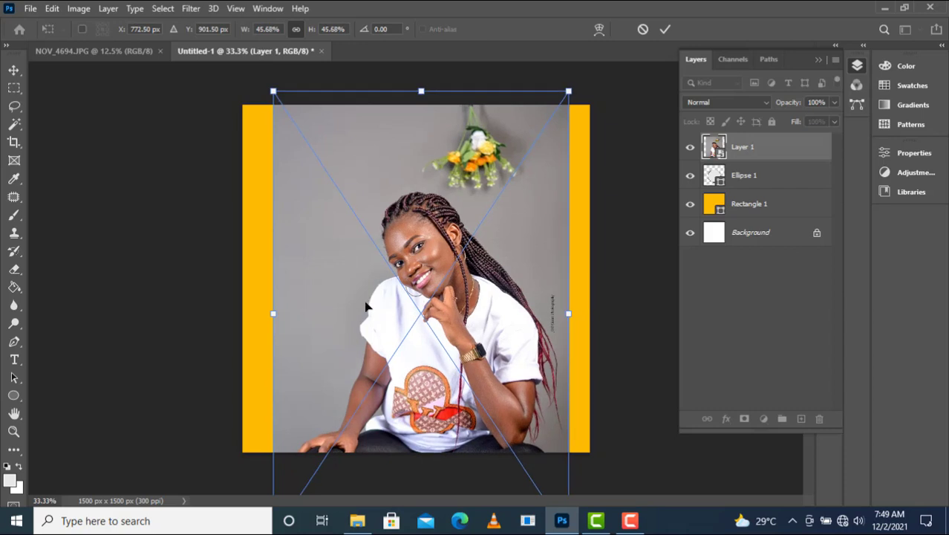
{"action": "left_click_drag", "start_coordinate": [255, 313], "coordinate": [251, 313]}
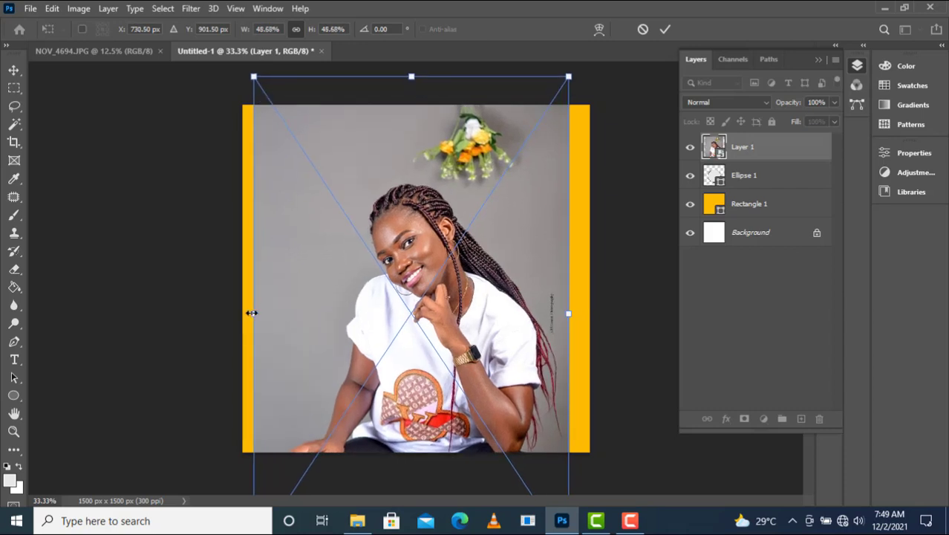
{"action": "key", "text": "Return"}
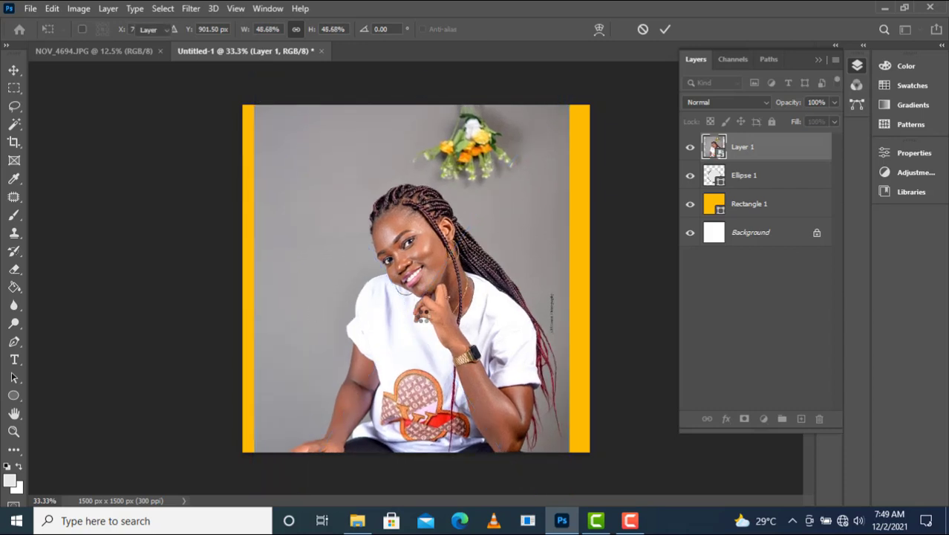
{"action": "mouse_move", "coordinate": [420, 317]}
{"action": "left_mouse_down"}
{"action": "mouse_move", "coordinate": [407, 317]}
{"action": "mouse_move", "coordinate": [426, 329]}
{"action": "left_mouse_up"}
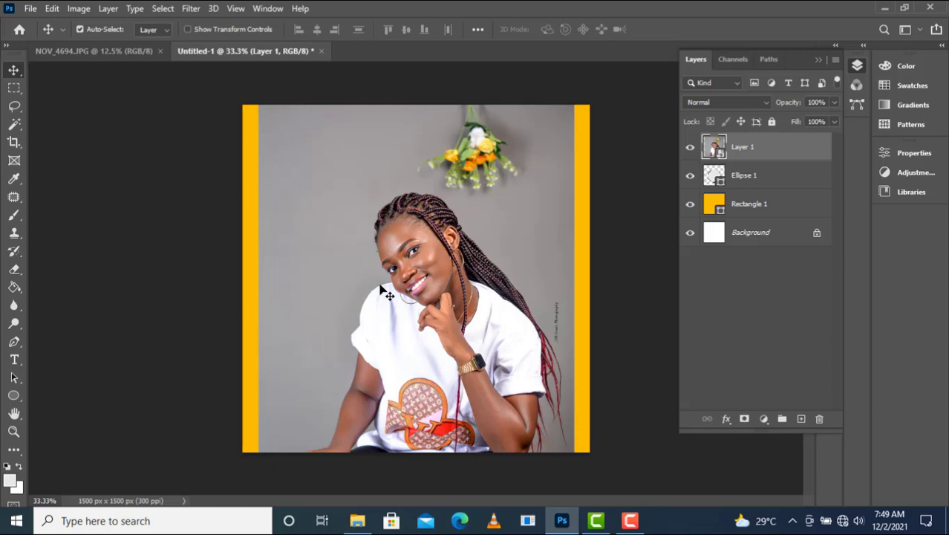
Clip Layer 1 to the Ellipse 1 circle and reposition the photo inside it.
{"action": "key", "text": "ctrl+alt+g"}
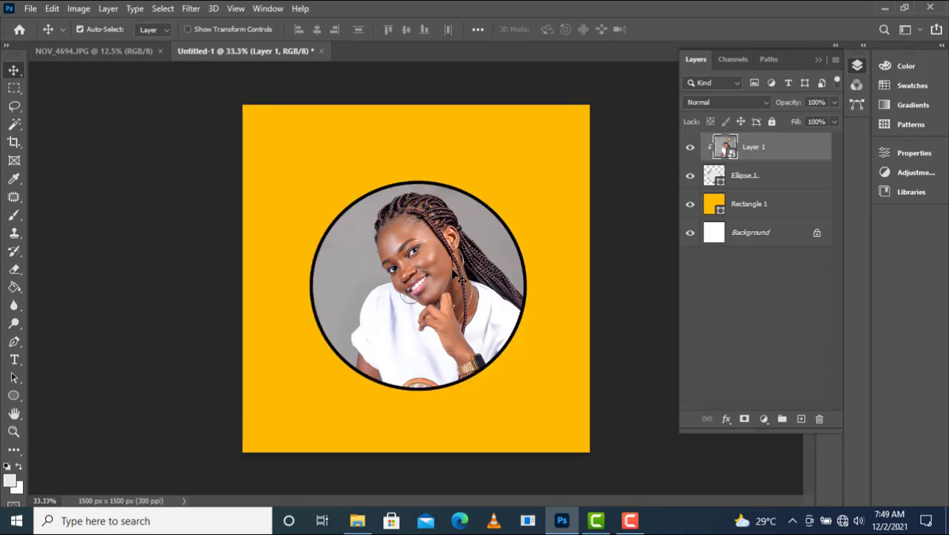
{"action": "left_click_drag", "start_coordinate": [456, 279], "coordinate": [438, 282]}
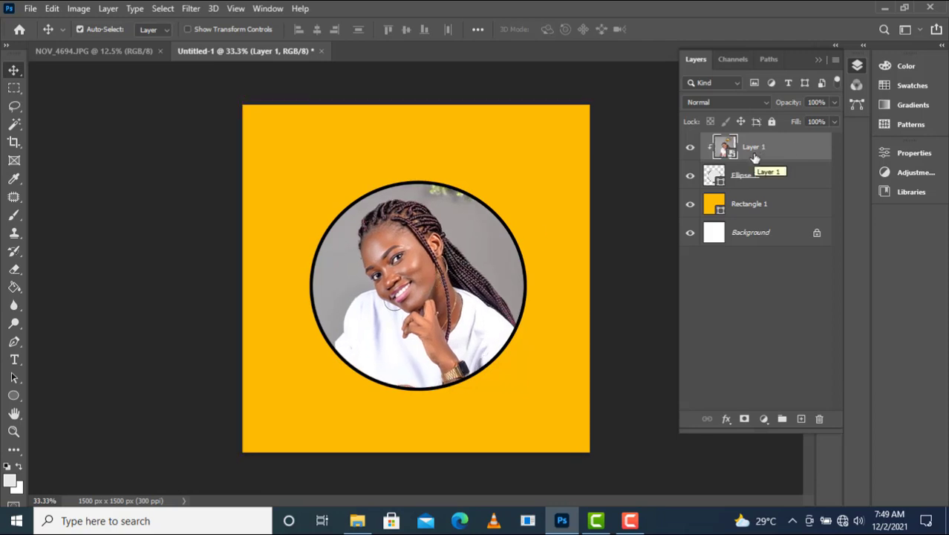
Release Layer 1's clipping mask and clip the layer to Ellipse 1 again.
{"action": "key", "text": "ctrl+alt+g"}
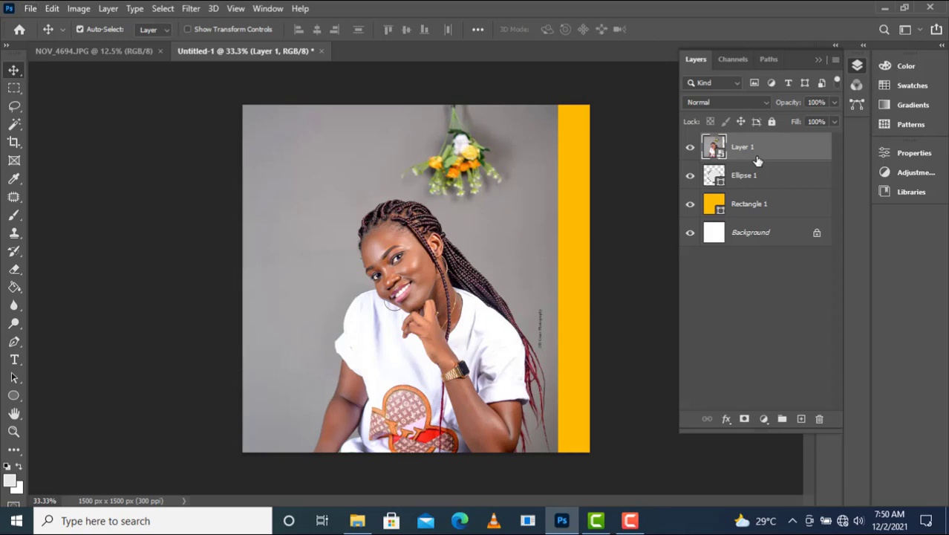
{"action": "left_click_drag", "start_coordinate": [757, 160], "coordinate": [750, 160]}
{"action": "left_click_drag", "start_coordinate": [758, 157], "coordinate": [755, 159]}
{"action": "left_click", "coordinate": [756, 159], "text": "alt"}
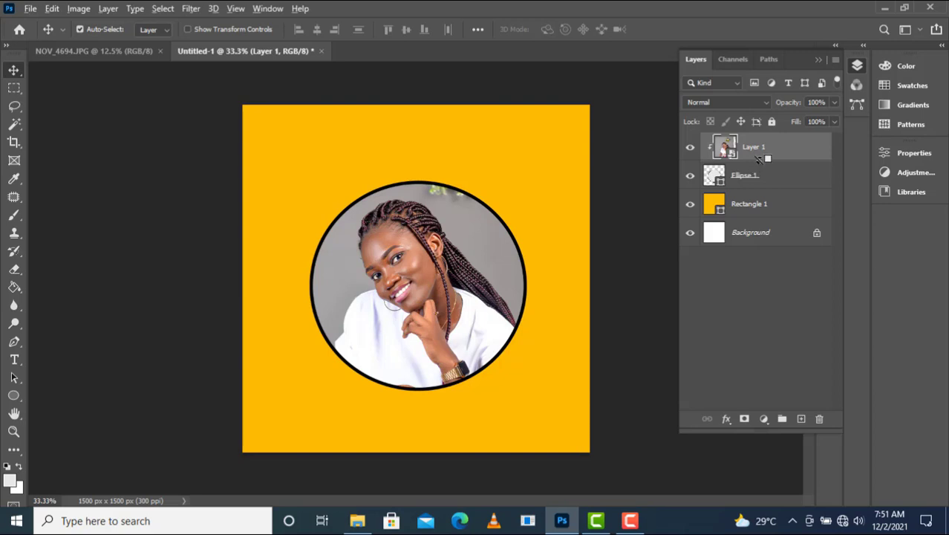
Release the photo from the circle, recreate its clipping mask, and nudge the photo slightly down inside the circle.
{"action": "left_click", "coordinate": [759, 158], "text": "alt"}
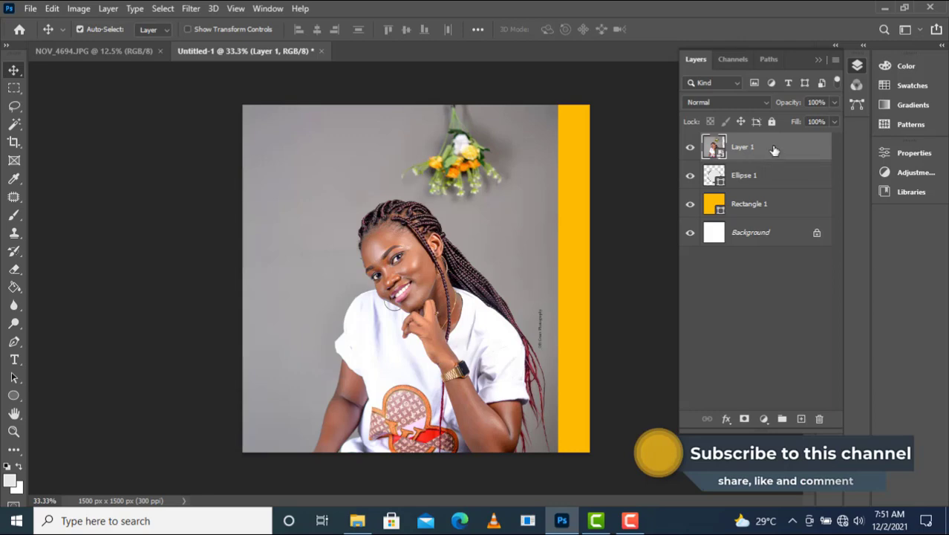
{"action": "right_click", "coordinate": [772, 153]}
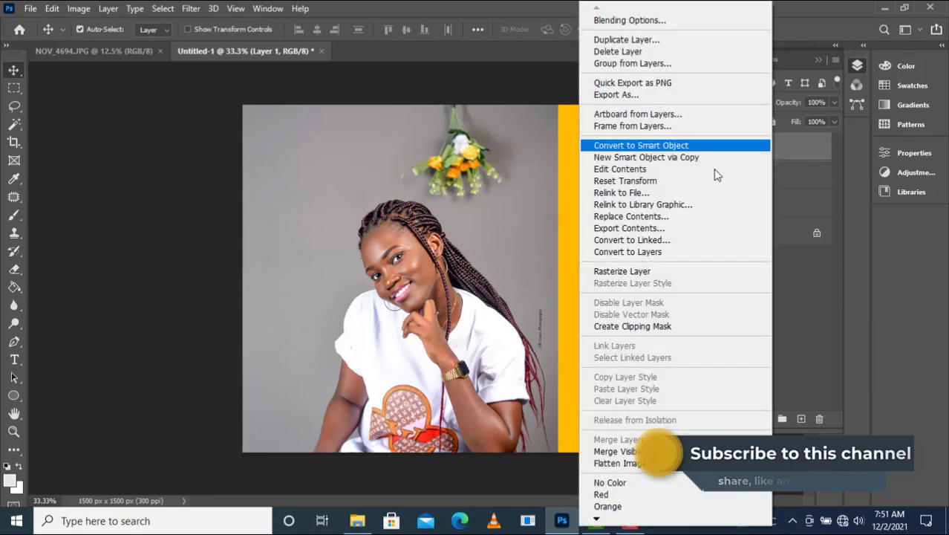
{"action": "left_click", "coordinate": [627, 327]}
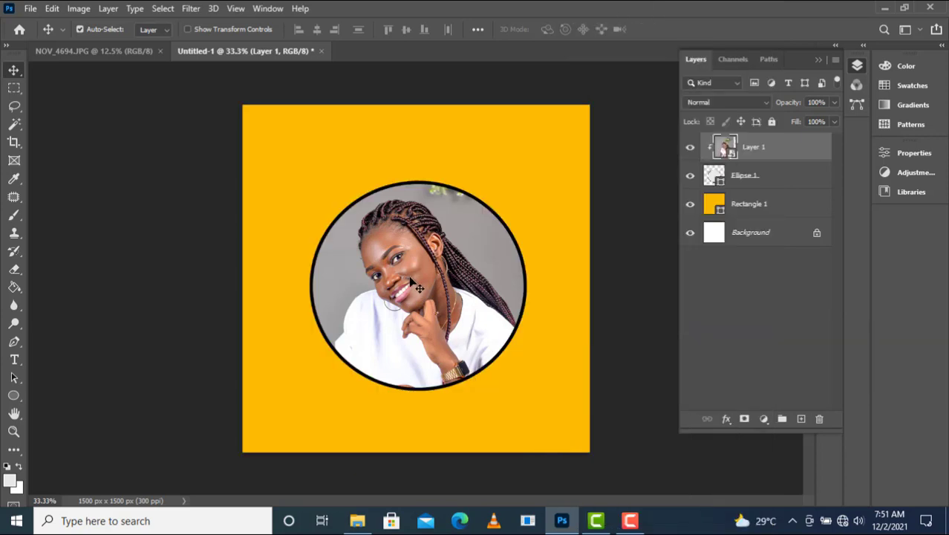
{"action": "mouse_move", "coordinate": [406, 287]}
{"action": "left_mouse_down"}
{"action": "mouse_move", "coordinate": [446, 266]}
{"action": "mouse_move", "coordinate": [390, 291]}
{"action": "mouse_move", "coordinate": [406, 288]}
{"action": "left_mouse_up"}
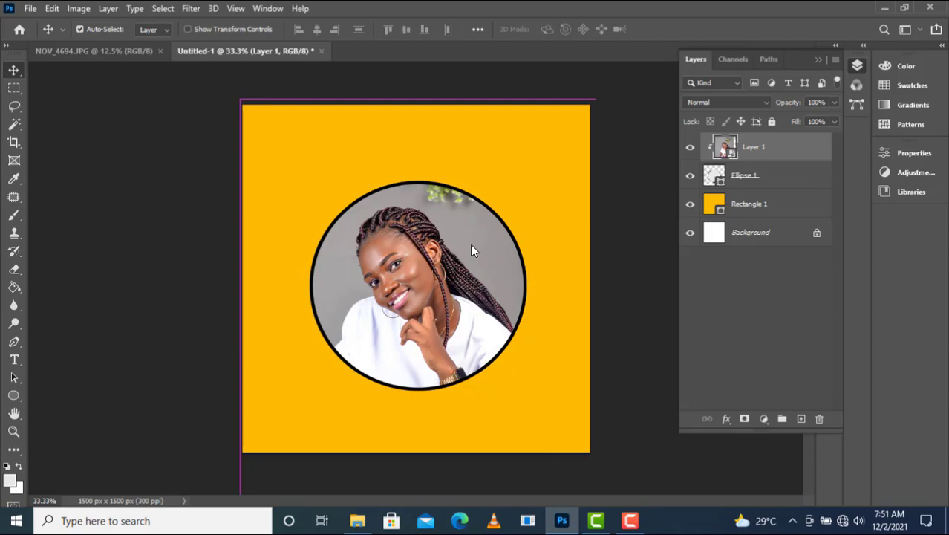
Remove the clipping mask from the photo layer and reapply it to the circle below.
{"action": "right_click", "coordinate": [772, 151]}
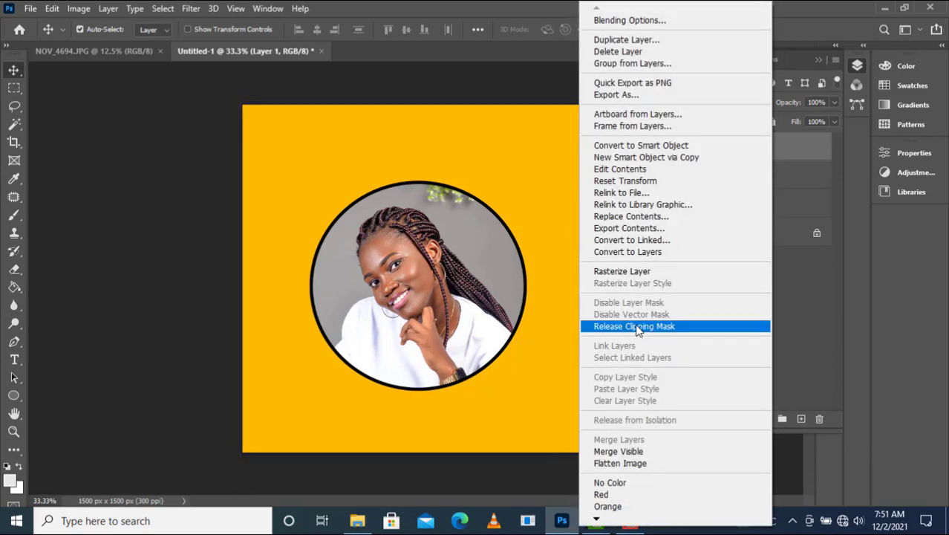
{"action": "left_click", "coordinate": [634, 326]}
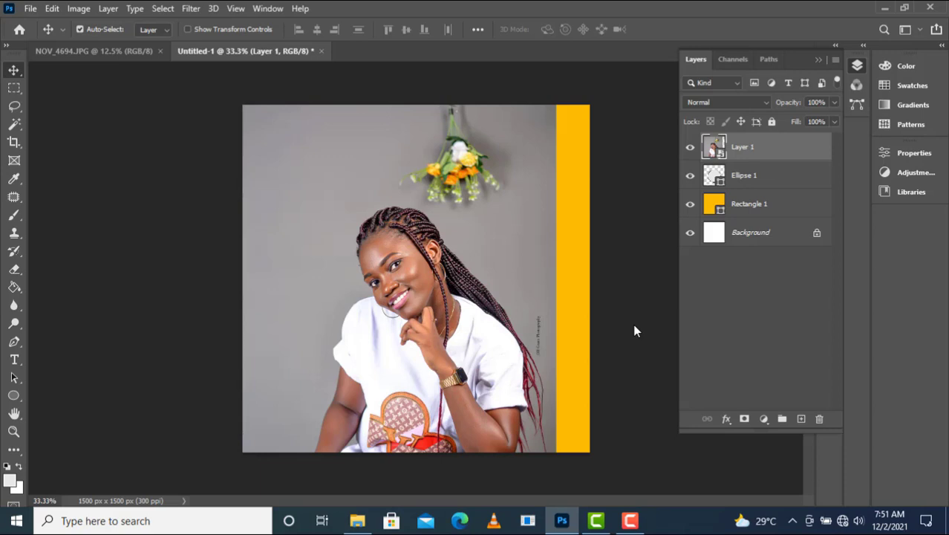
{"action": "key", "text": "ctrl"}
{"action": "key", "text": "ctrl+alt+g"}
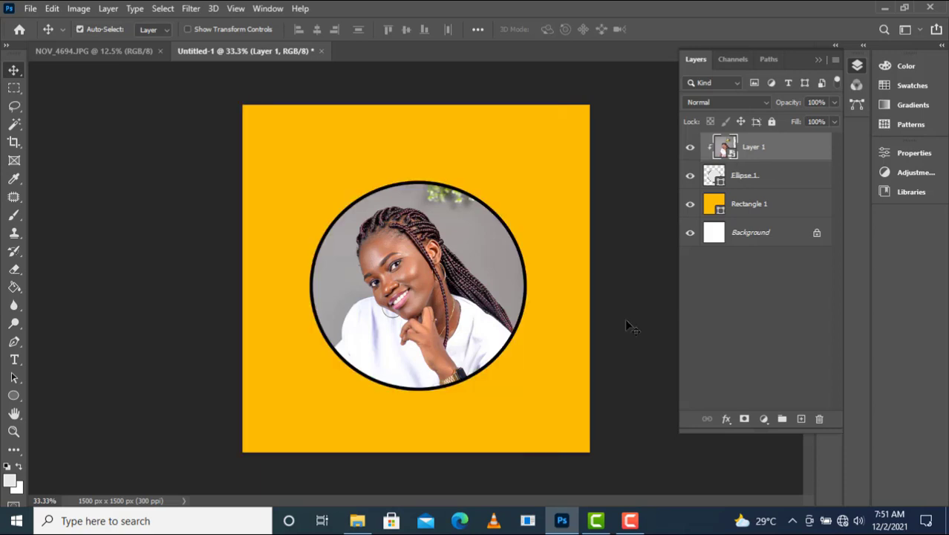
Adjust the clipped photo's position so the woman's face and shoulders are framed inside the circle.
{"action": "mouse_move", "coordinate": [421, 272]}
{"action": "left_mouse_down"}
{"action": "mouse_move", "coordinate": [441, 261]}
{"action": "mouse_move", "coordinate": [401, 269]}
{"action": "mouse_move", "coordinate": [419, 270]}
{"action": "left_mouse_up"}
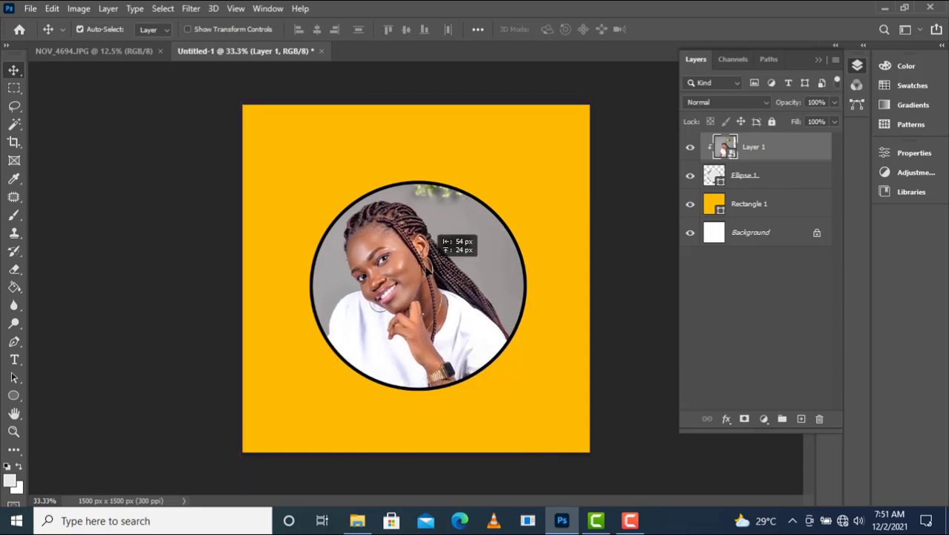
{"action": "left_click_drag", "start_coordinate": [431, 230], "coordinate": [457, 234]}
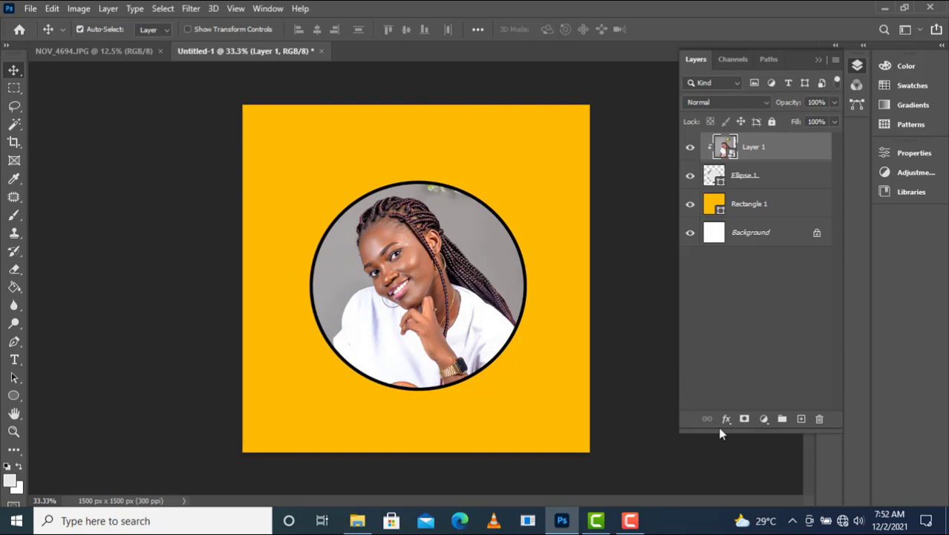
Add a Hue/Saturation adjustment layer above the photo and set its hue to -26.
{"action": "left_click", "coordinate": [763, 419]}
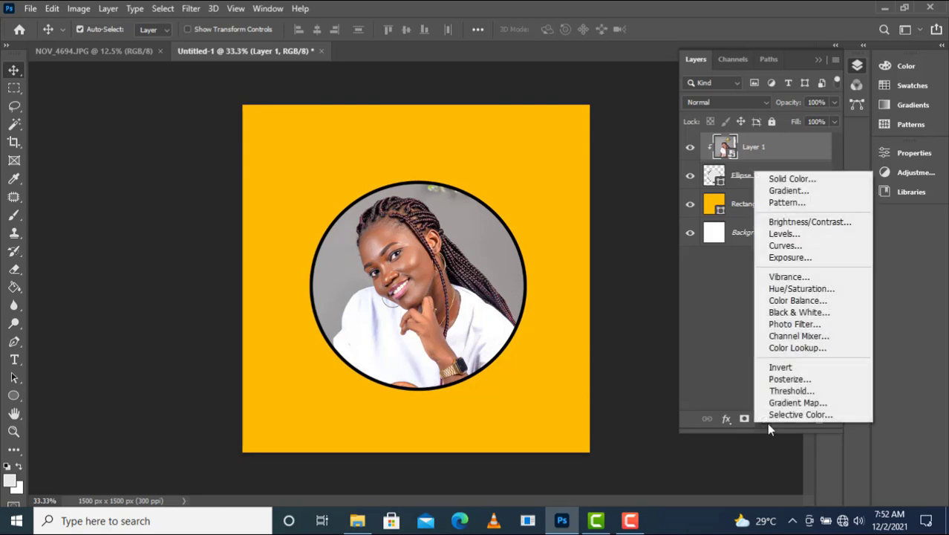
{"action": "left_click", "coordinate": [802, 289]}
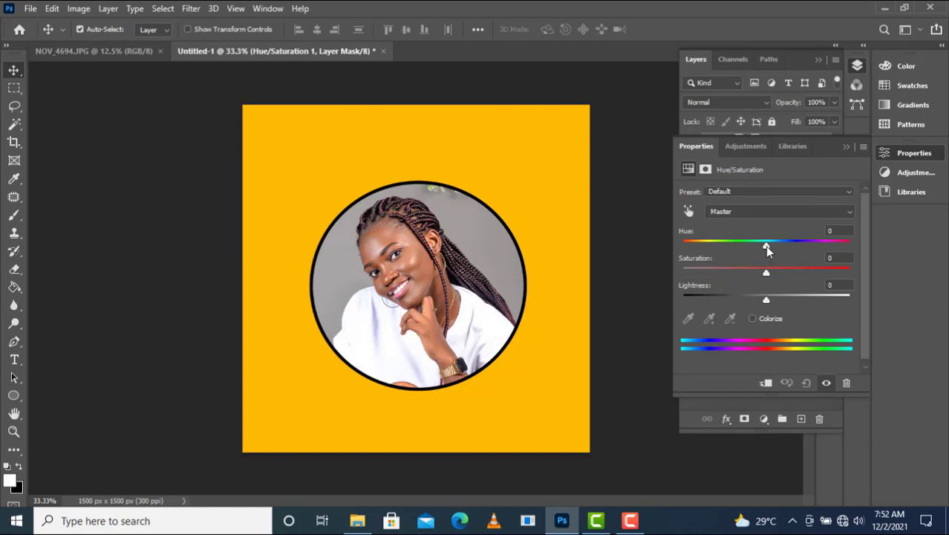
{"action": "left_click_drag", "start_coordinate": [765, 245], "coordinate": [743, 245]}
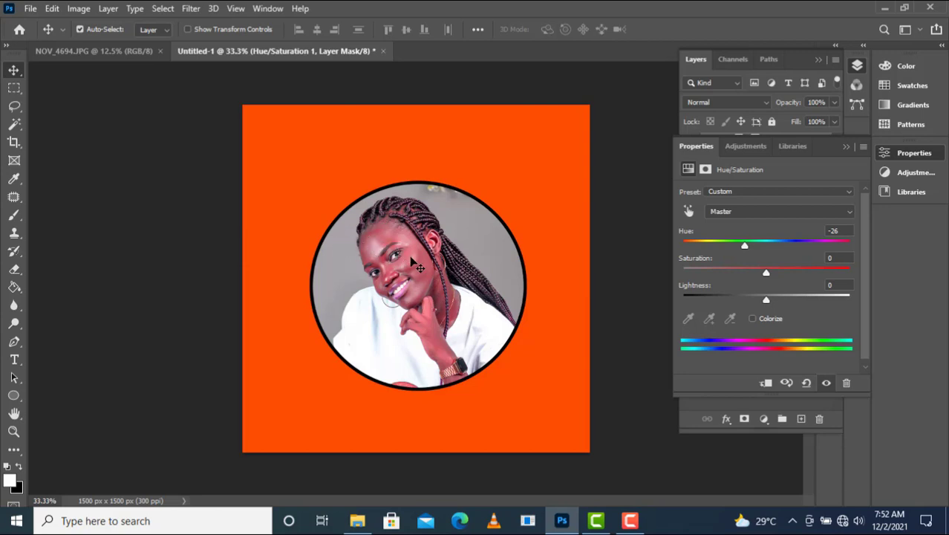
{"action": "left_click", "coordinate": [896, 154]}
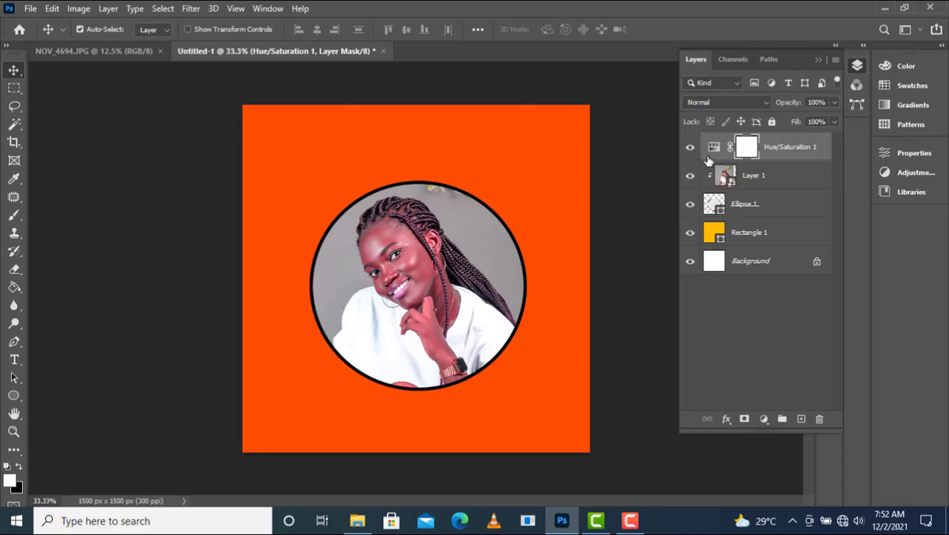
Clip the Hue/Saturation adjustment to the photo layer below and release that clipping mask again.
{"action": "left_click", "coordinate": [792, 160], "text": "alt"}
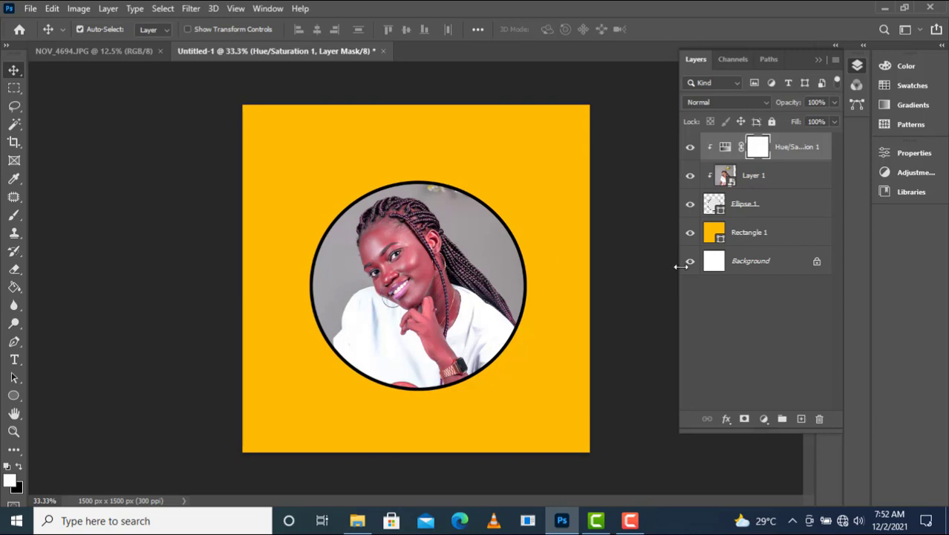
{"action": "key", "text": "ctrl+alt+g"}
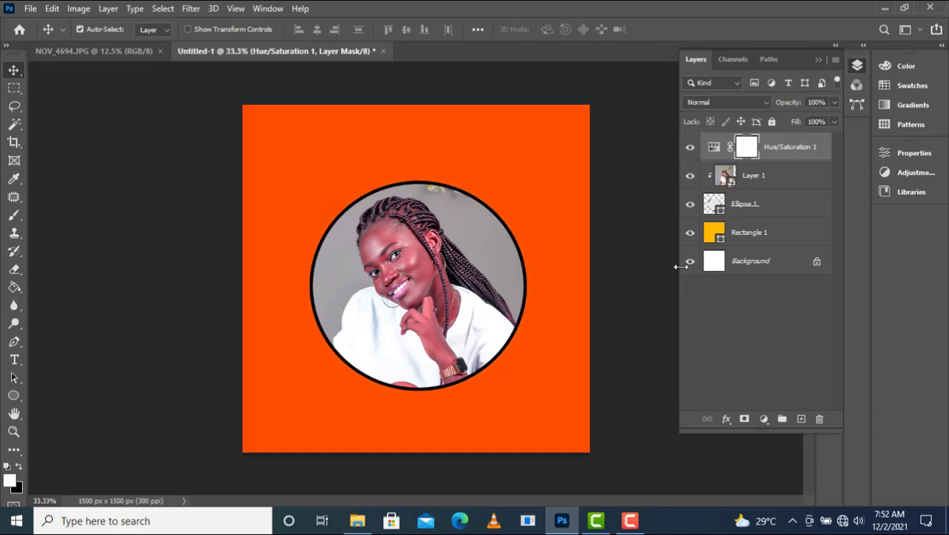
Reopen the Hue/Saturation adjustment's properties and clip it there so it affects only the photo in the circle.
{"action": "double_click", "coordinate": [715, 147]}
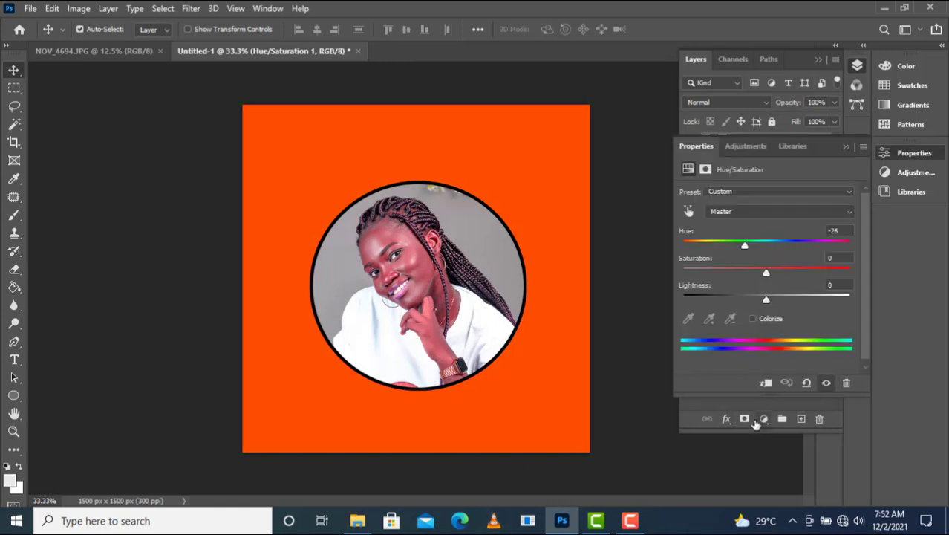
{"action": "left_click", "coordinate": [766, 383]}
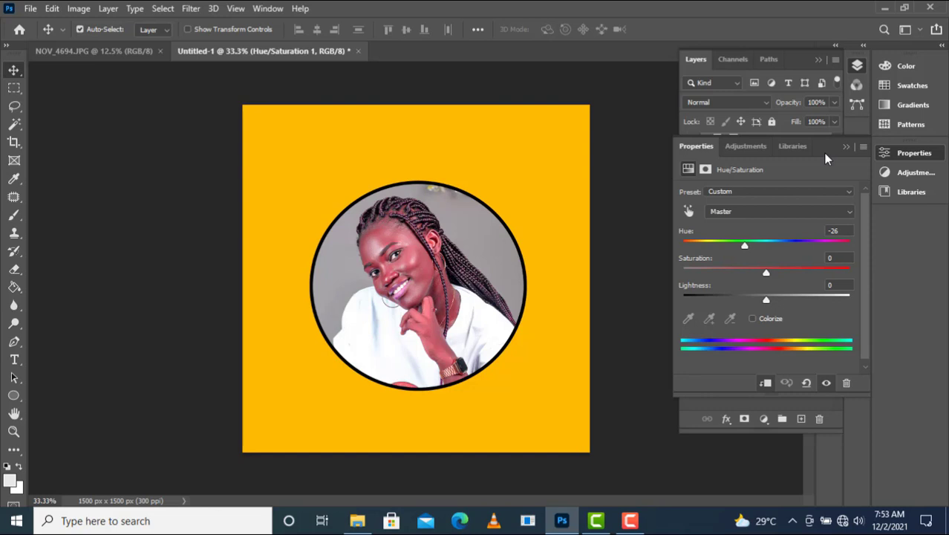
{"action": "left_click", "coordinate": [907, 157]}
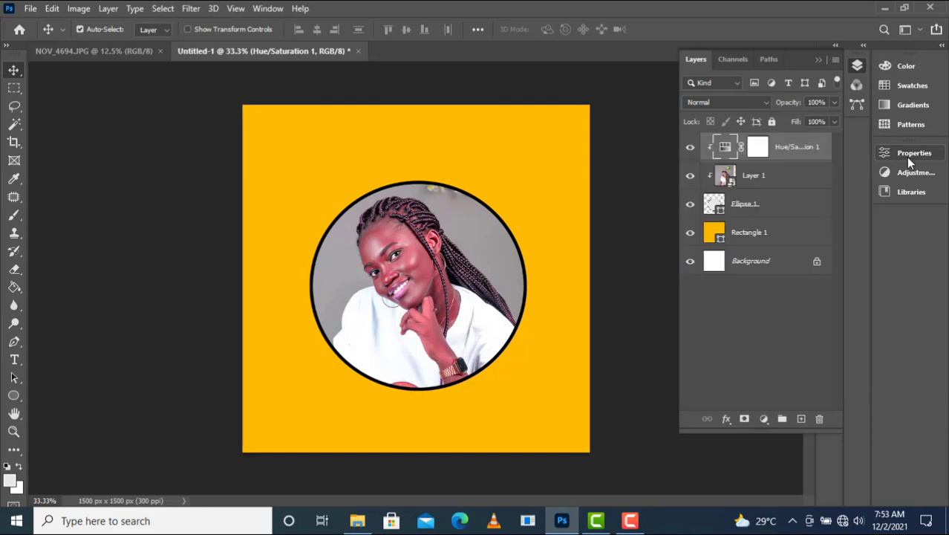